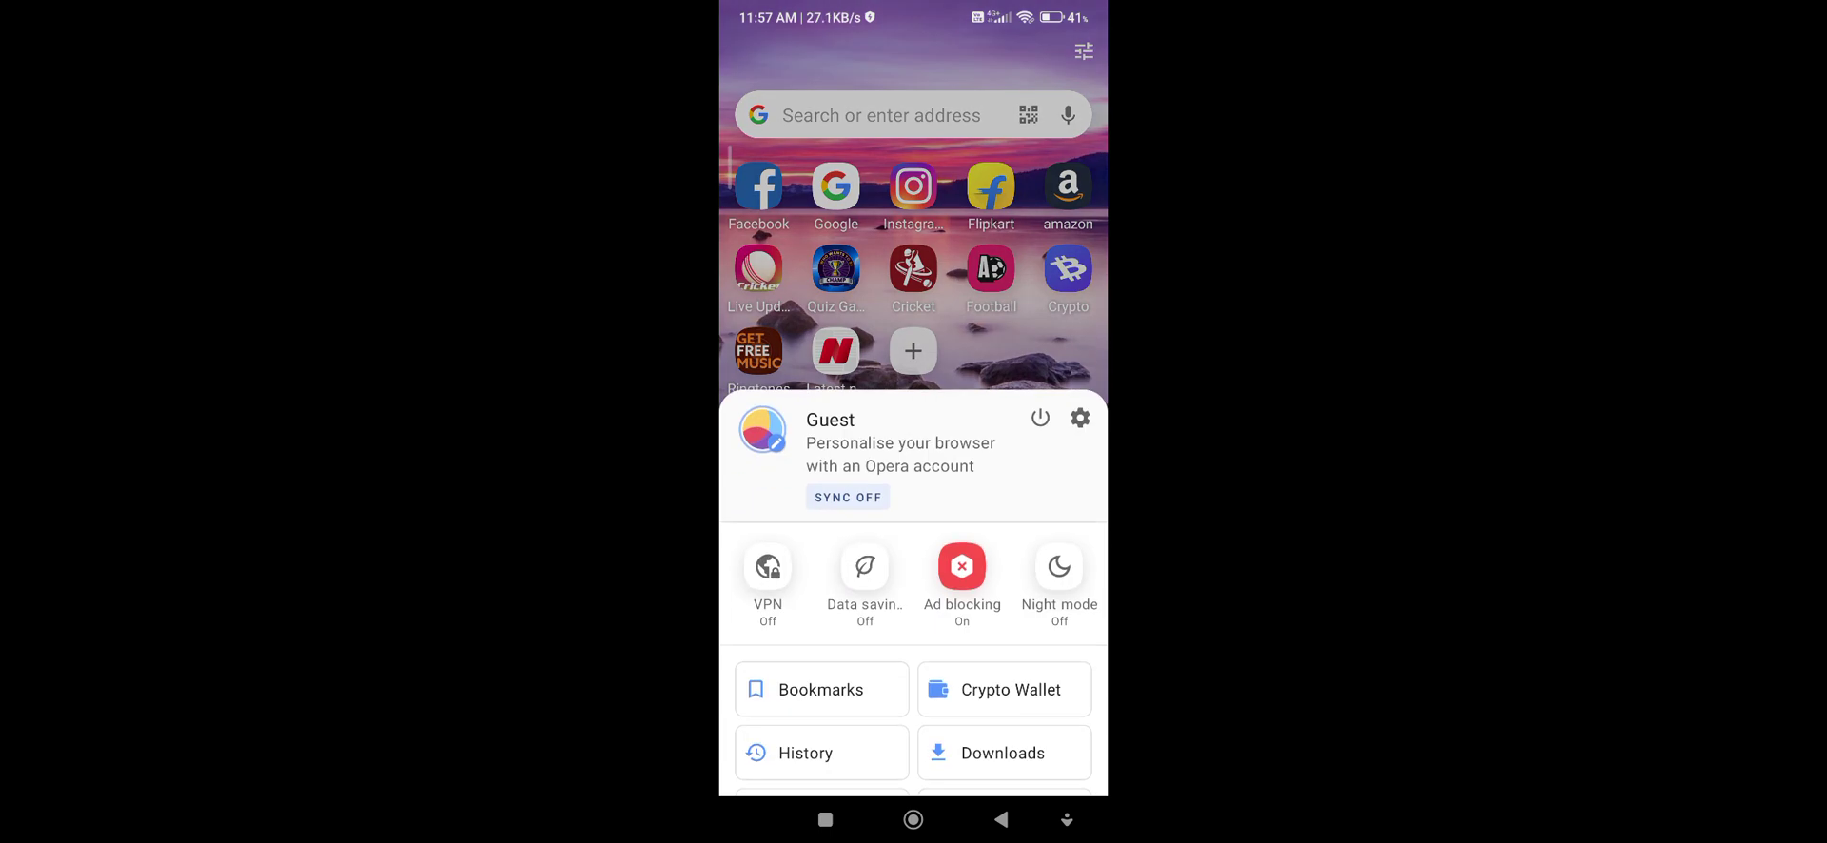
pyautogui.moveTo(966, 566)
pyautogui.mouseDown()
pyautogui.moveTo(966, 609)
pyautogui.moveTo(969, 533)
pyautogui.mouseUp()
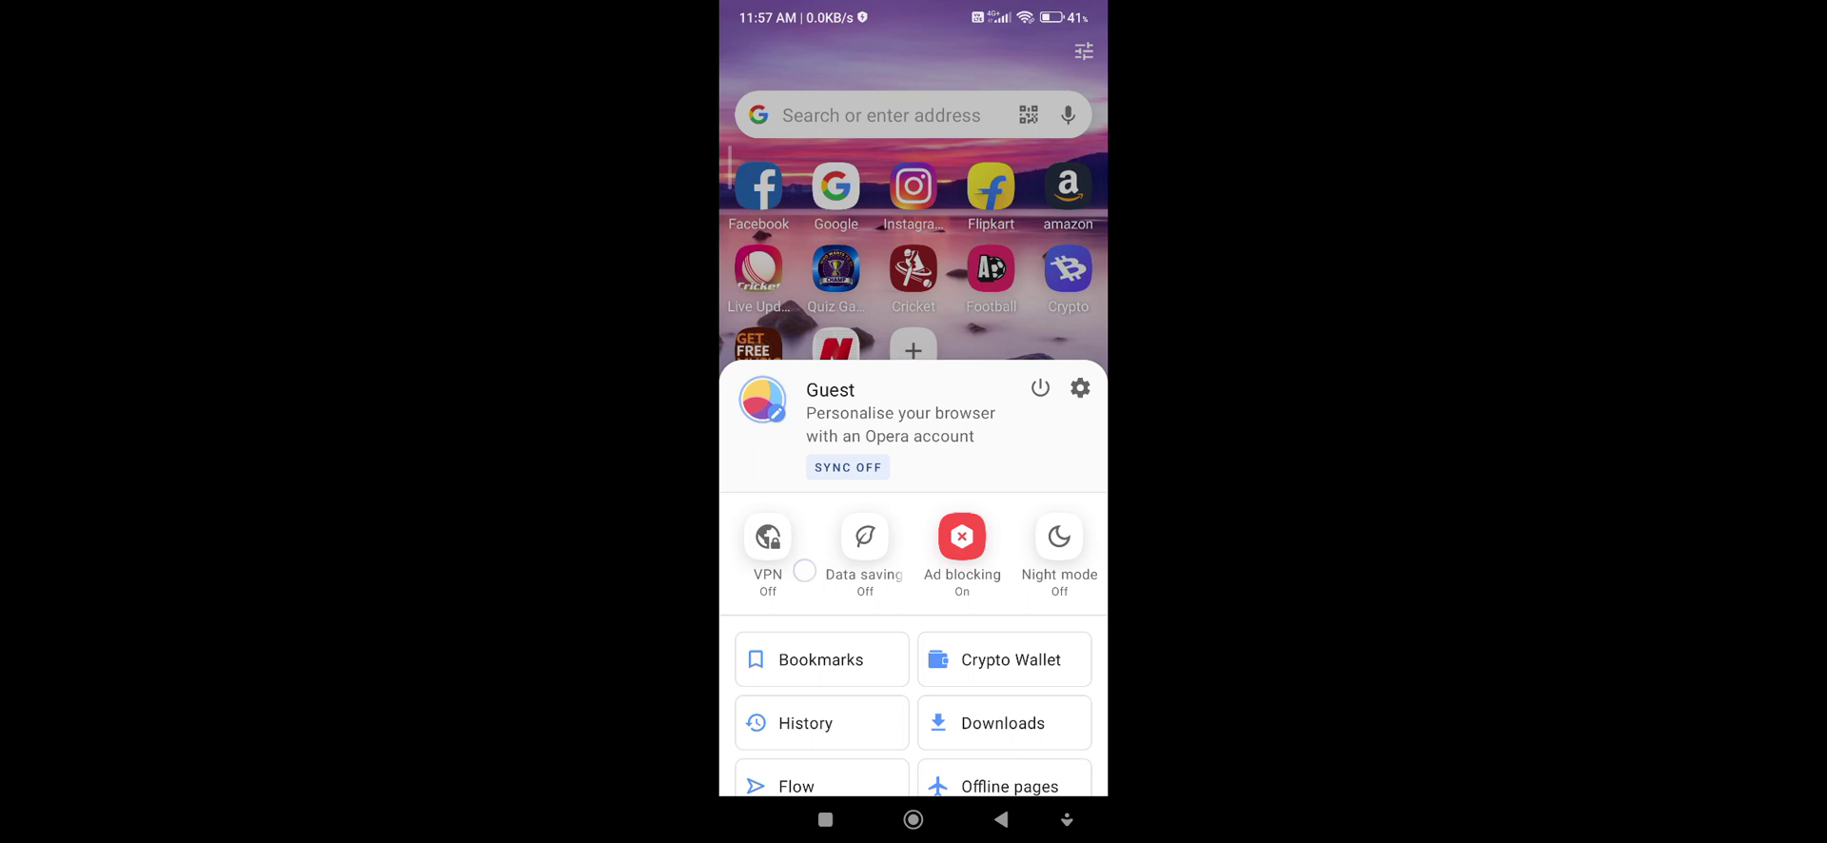
pyautogui.moveTo(804, 571); pyautogui.dragTo(804, 790)
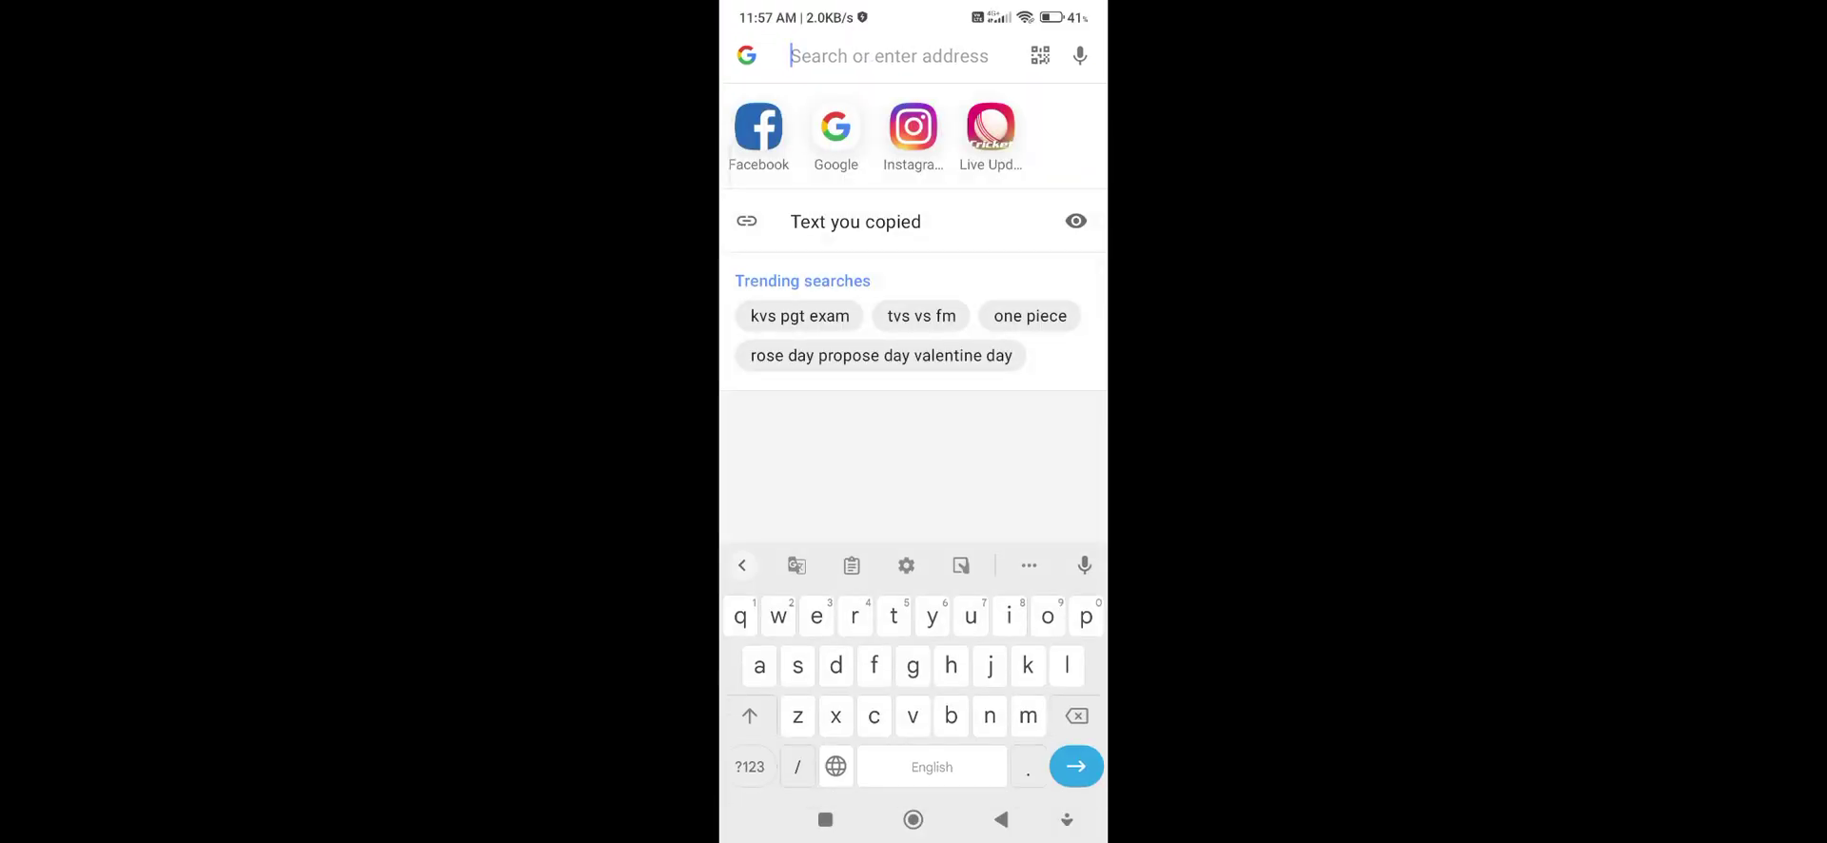
# - Search Google for 'apponfly' from Opera's address bar
pyautogui.write('apponfly')
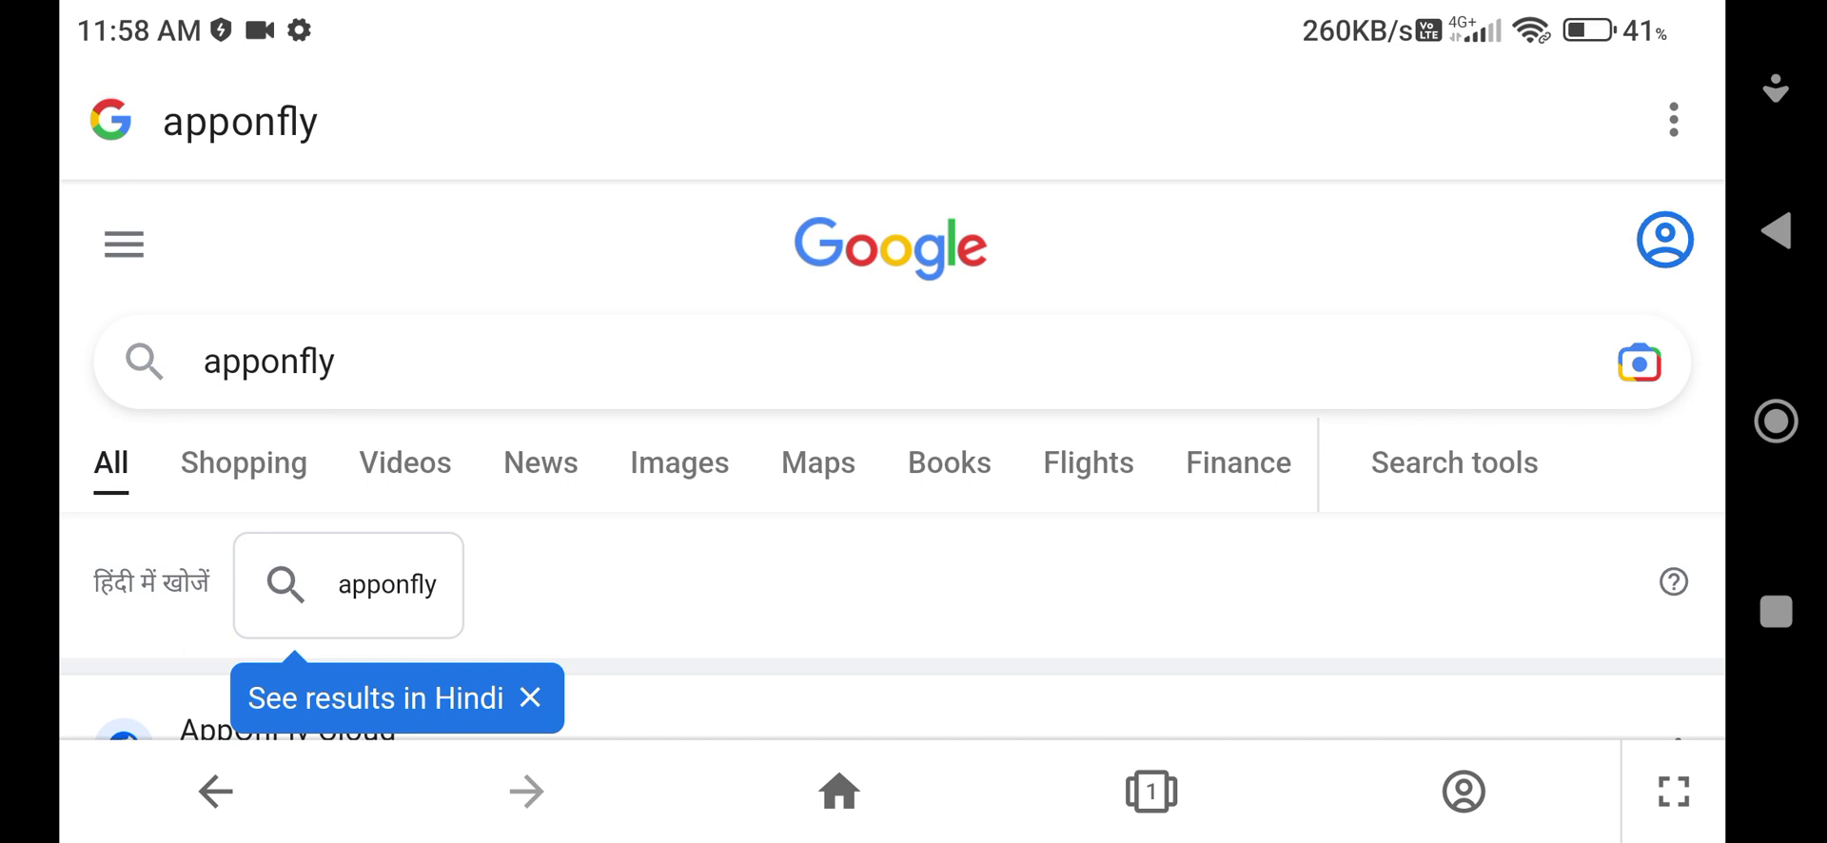
pyautogui.click(1463, 791)
# - Switch on Opera's VPN, then open the AppOnFly Cloud search result
pyautogui.click(1049, 494)
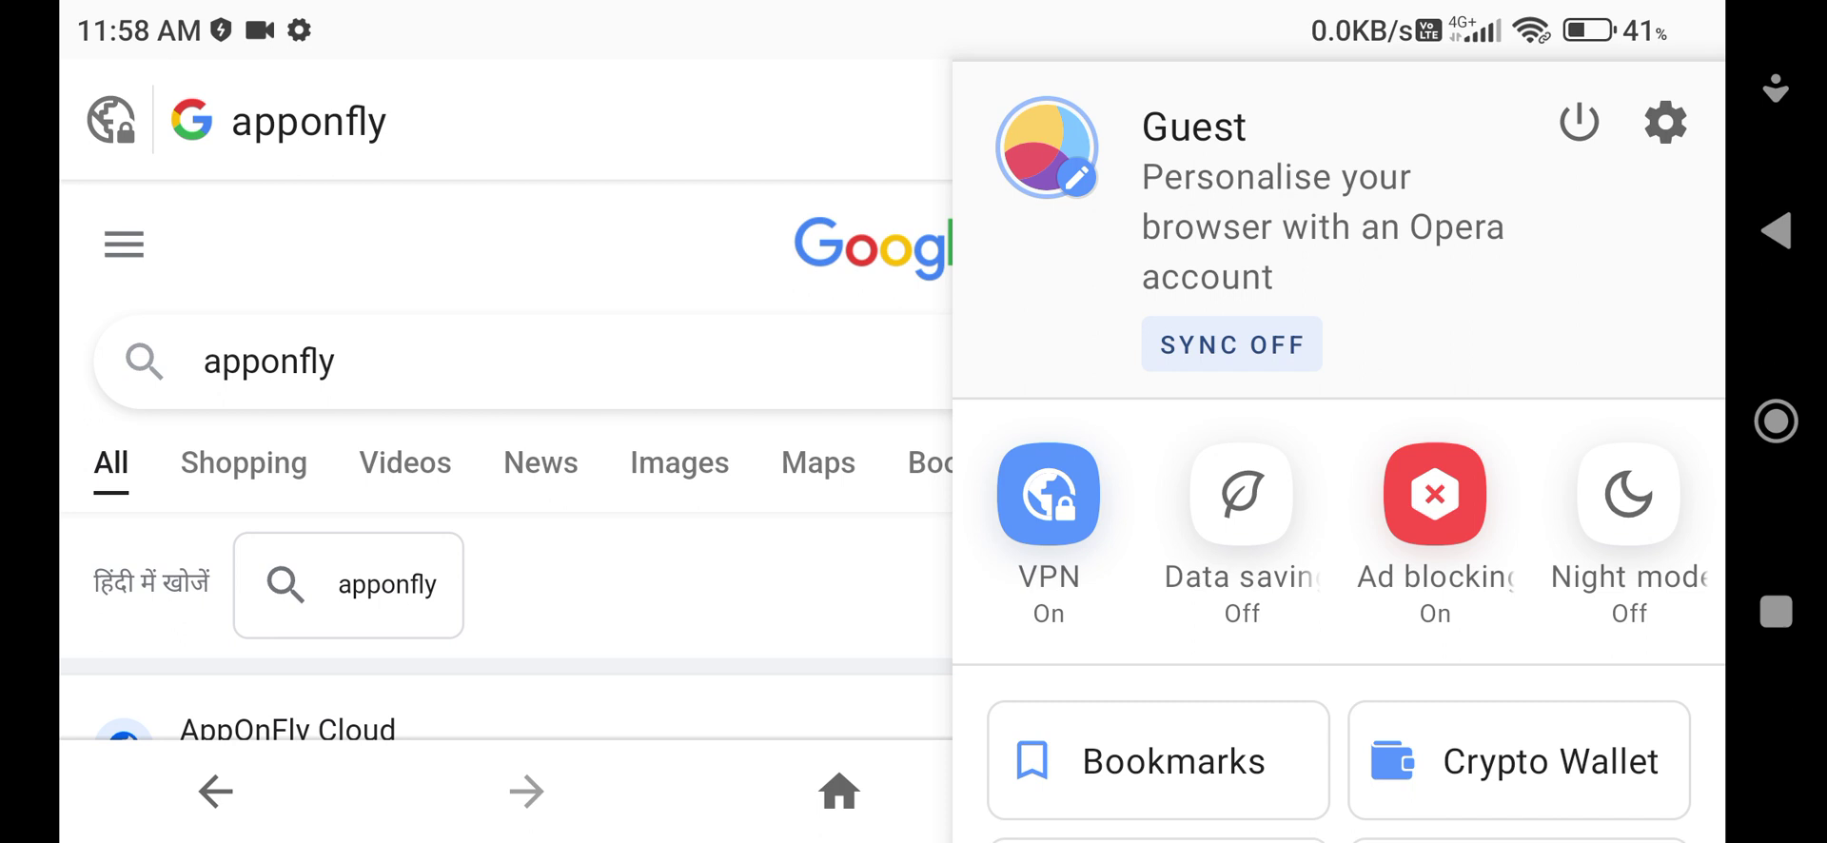
pyautogui.press('Escape')
pyautogui.moveTo(636, 403); pyautogui.dragTo(440, 114)
pyautogui.click(392, 314)
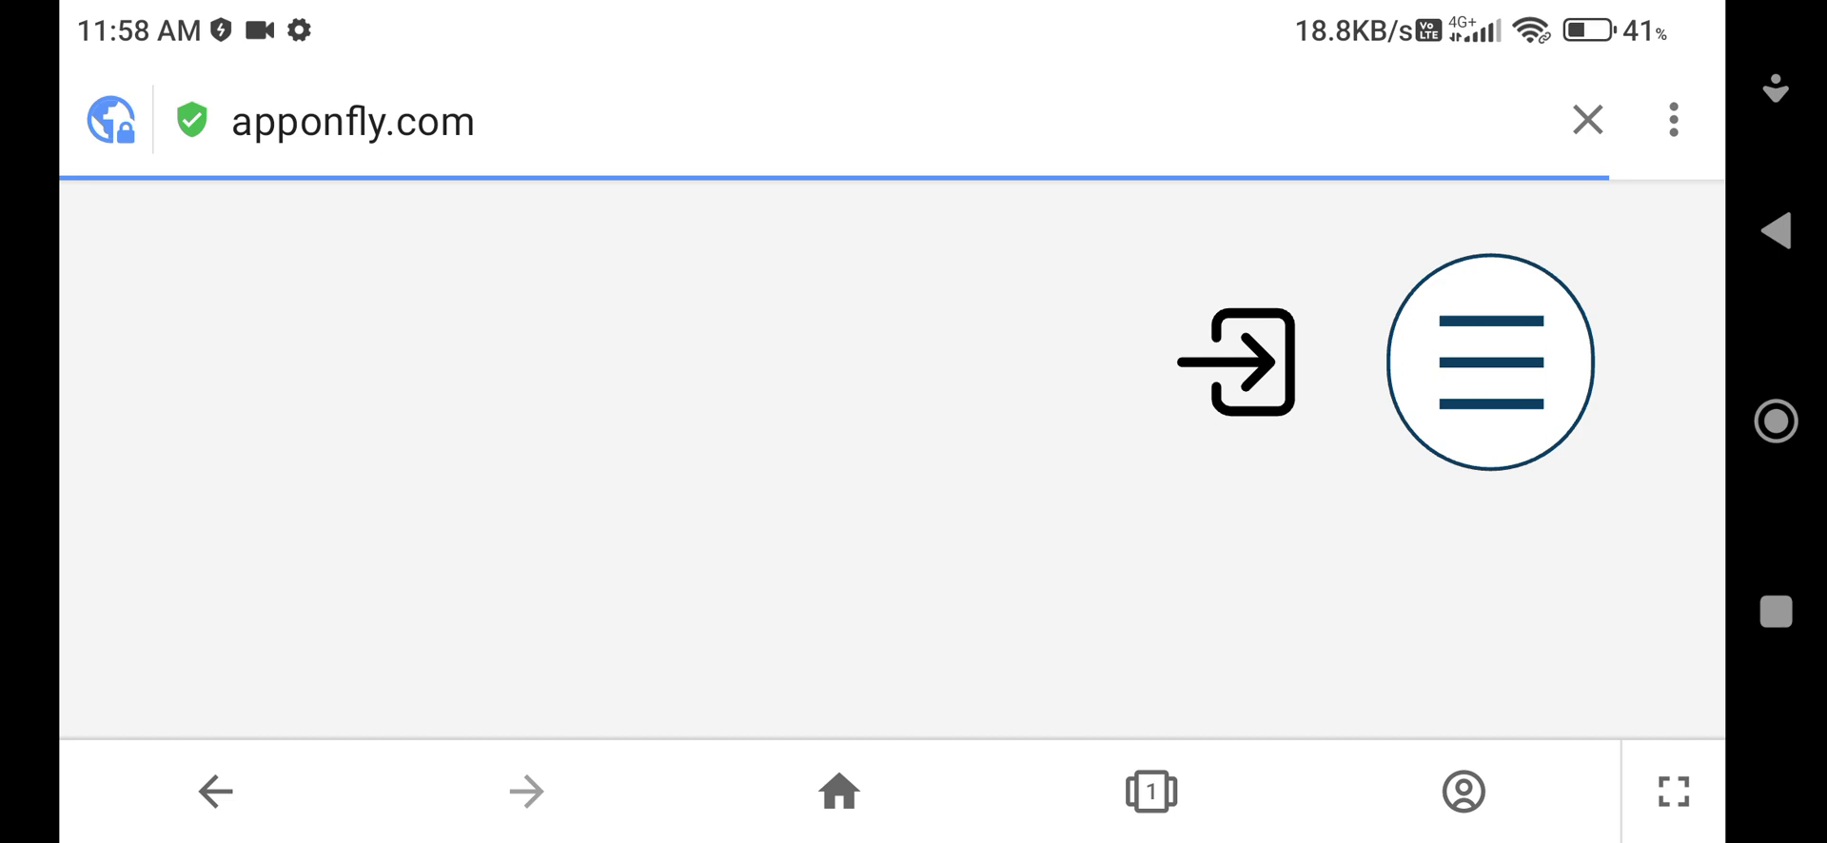
# - Scroll down the apponfly.com homepage and choose Start Free Trial
pyautogui.moveTo(416, 526); pyautogui.dragTo(417, 269)
pyautogui.moveTo(392, 378); pyautogui.dragTo(654, 439)
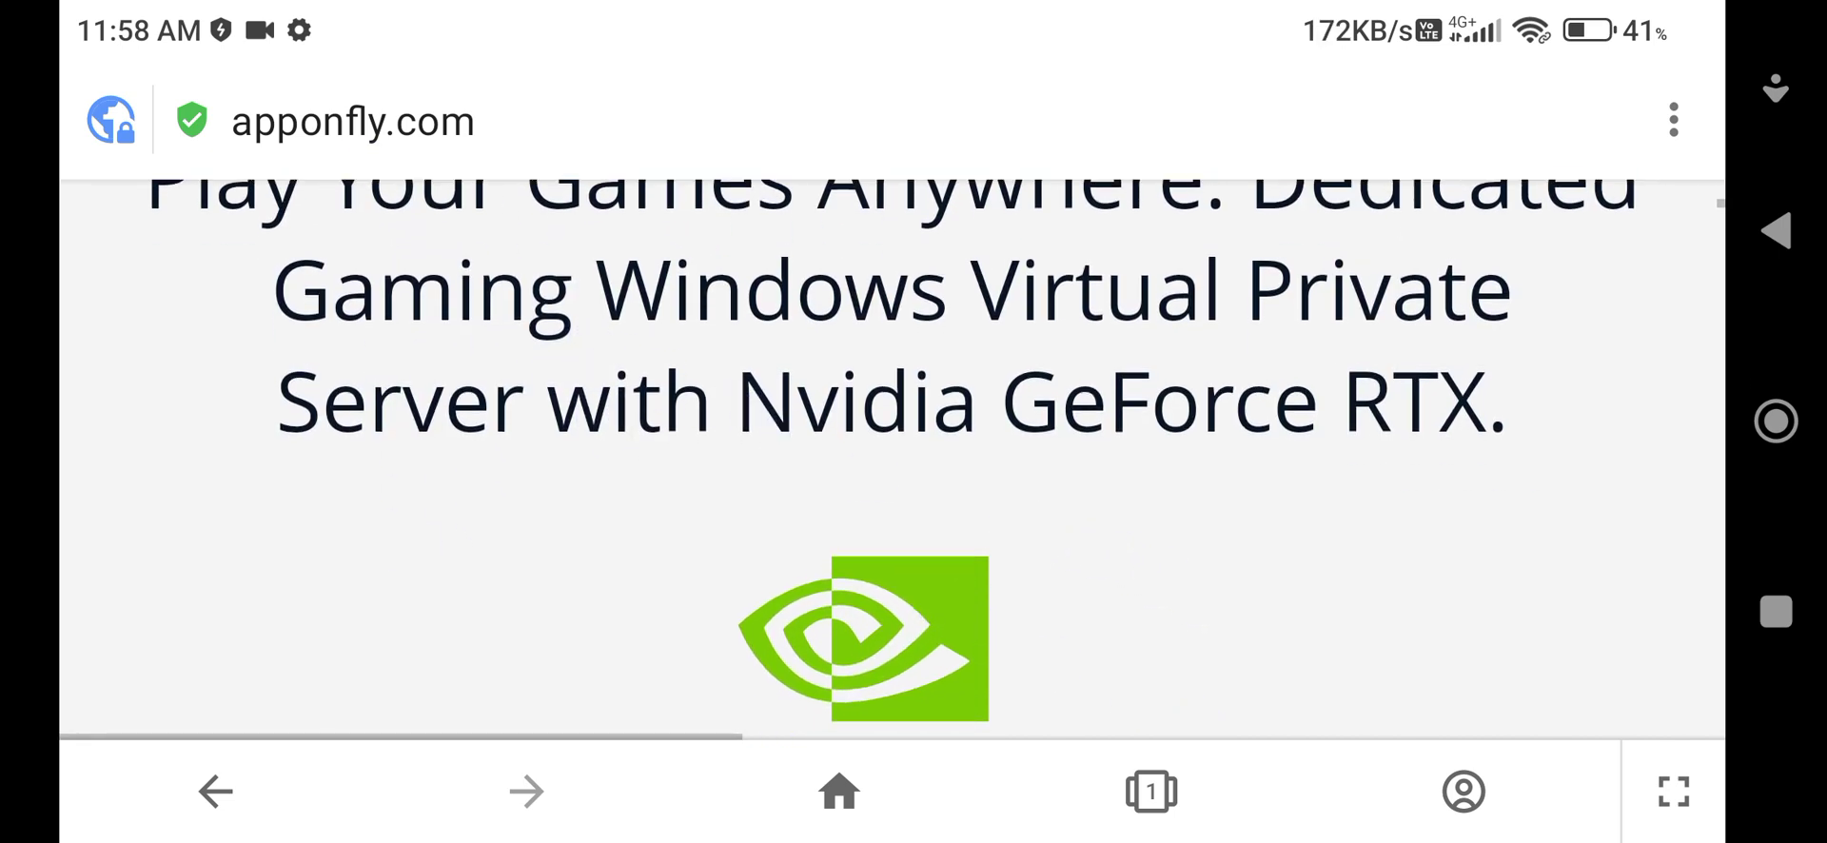
pyautogui.moveTo(324, 552); pyautogui.dragTo(393, 164)
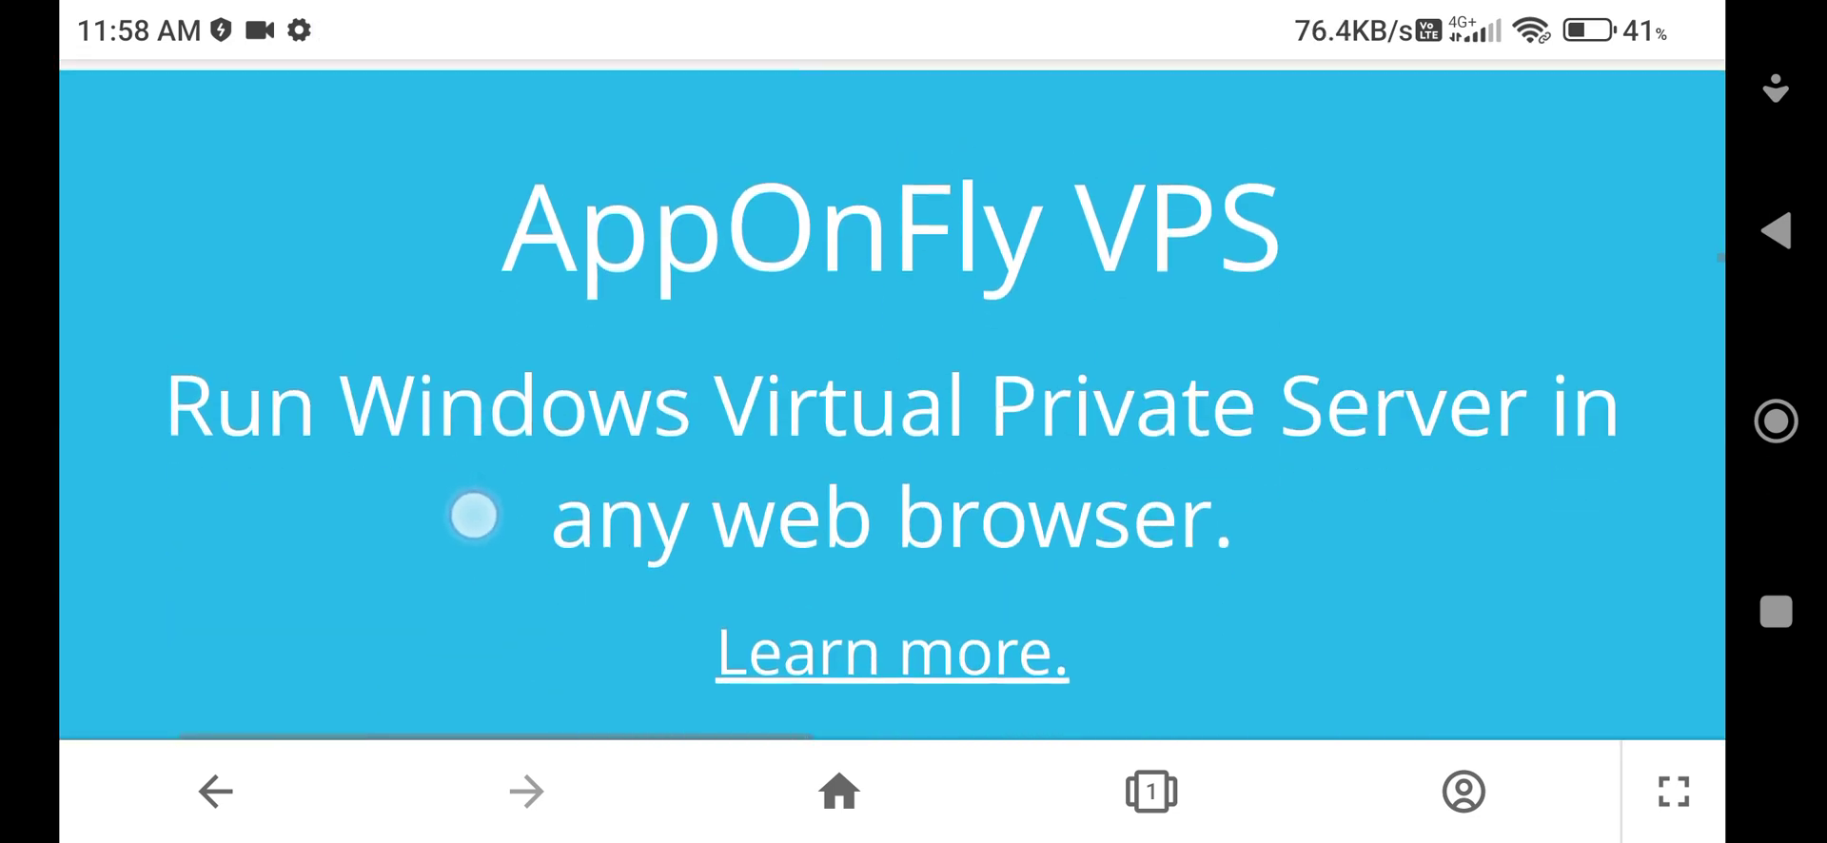
pyautogui.moveTo(473, 517); pyautogui.dragTo(476, 171)
pyautogui.moveTo(555, 554); pyautogui.dragTo(421, 99)
pyautogui.moveTo(505, 420)
pyautogui.mouseDown()
pyautogui.moveTo(440, 253)
pyautogui.moveTo(441, 441)
pyautogui.mouseUp()
pyautogui.click(825, 383)
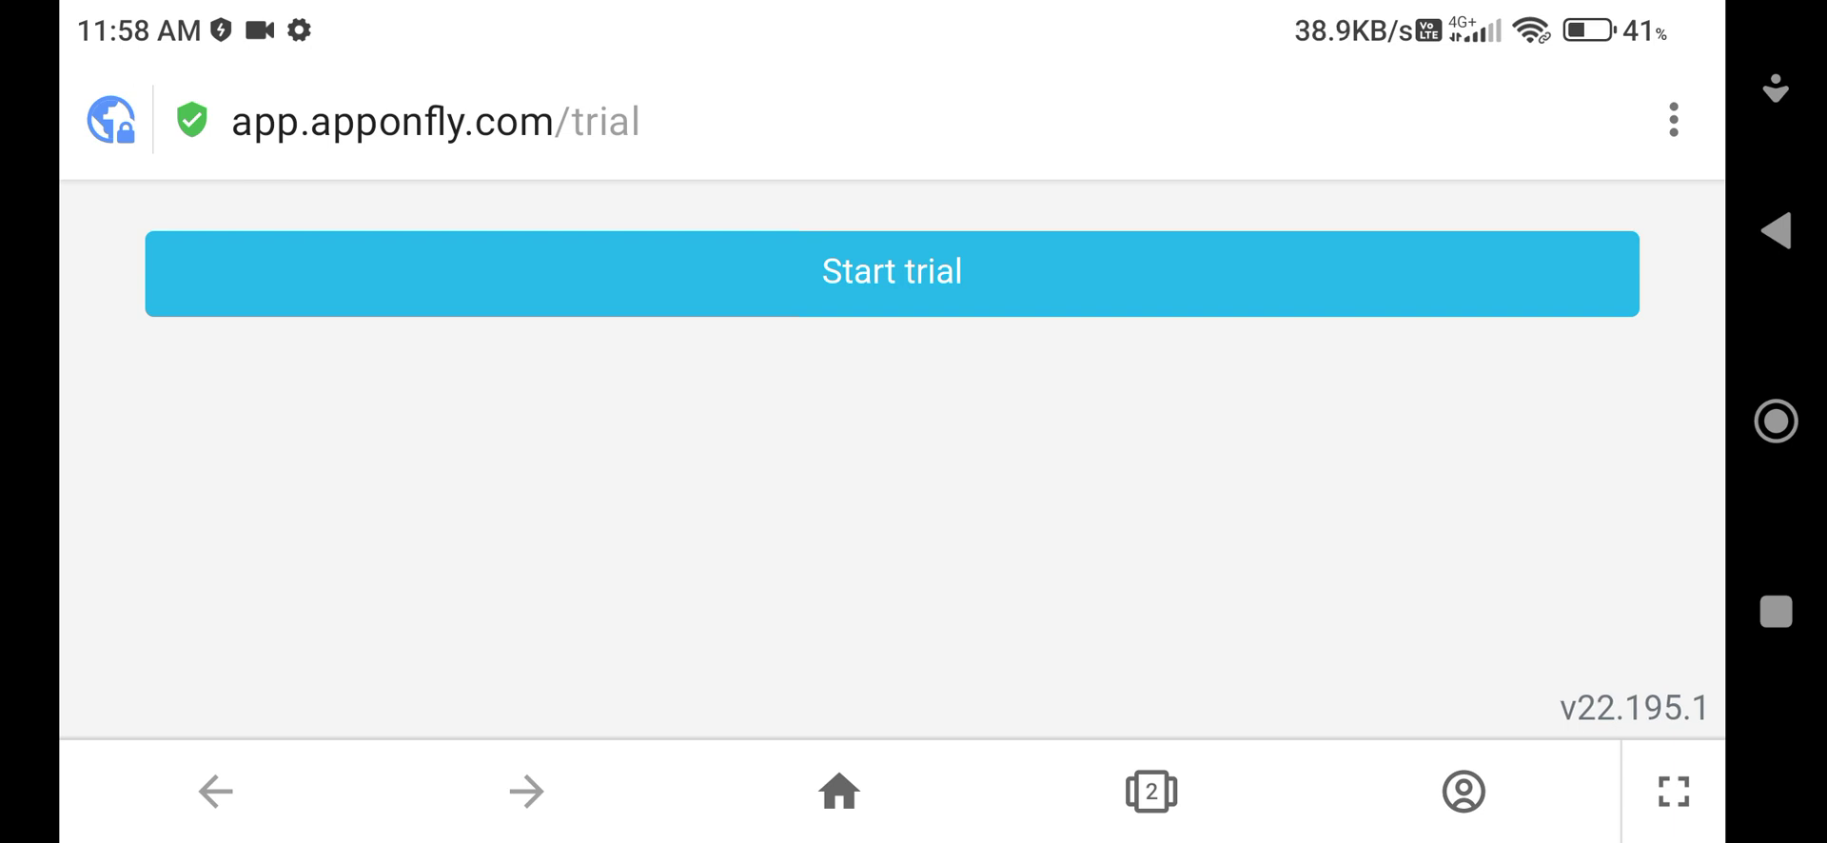
# - Launch the free trial session with the Start trial button
pyautogui.click(845, 269)
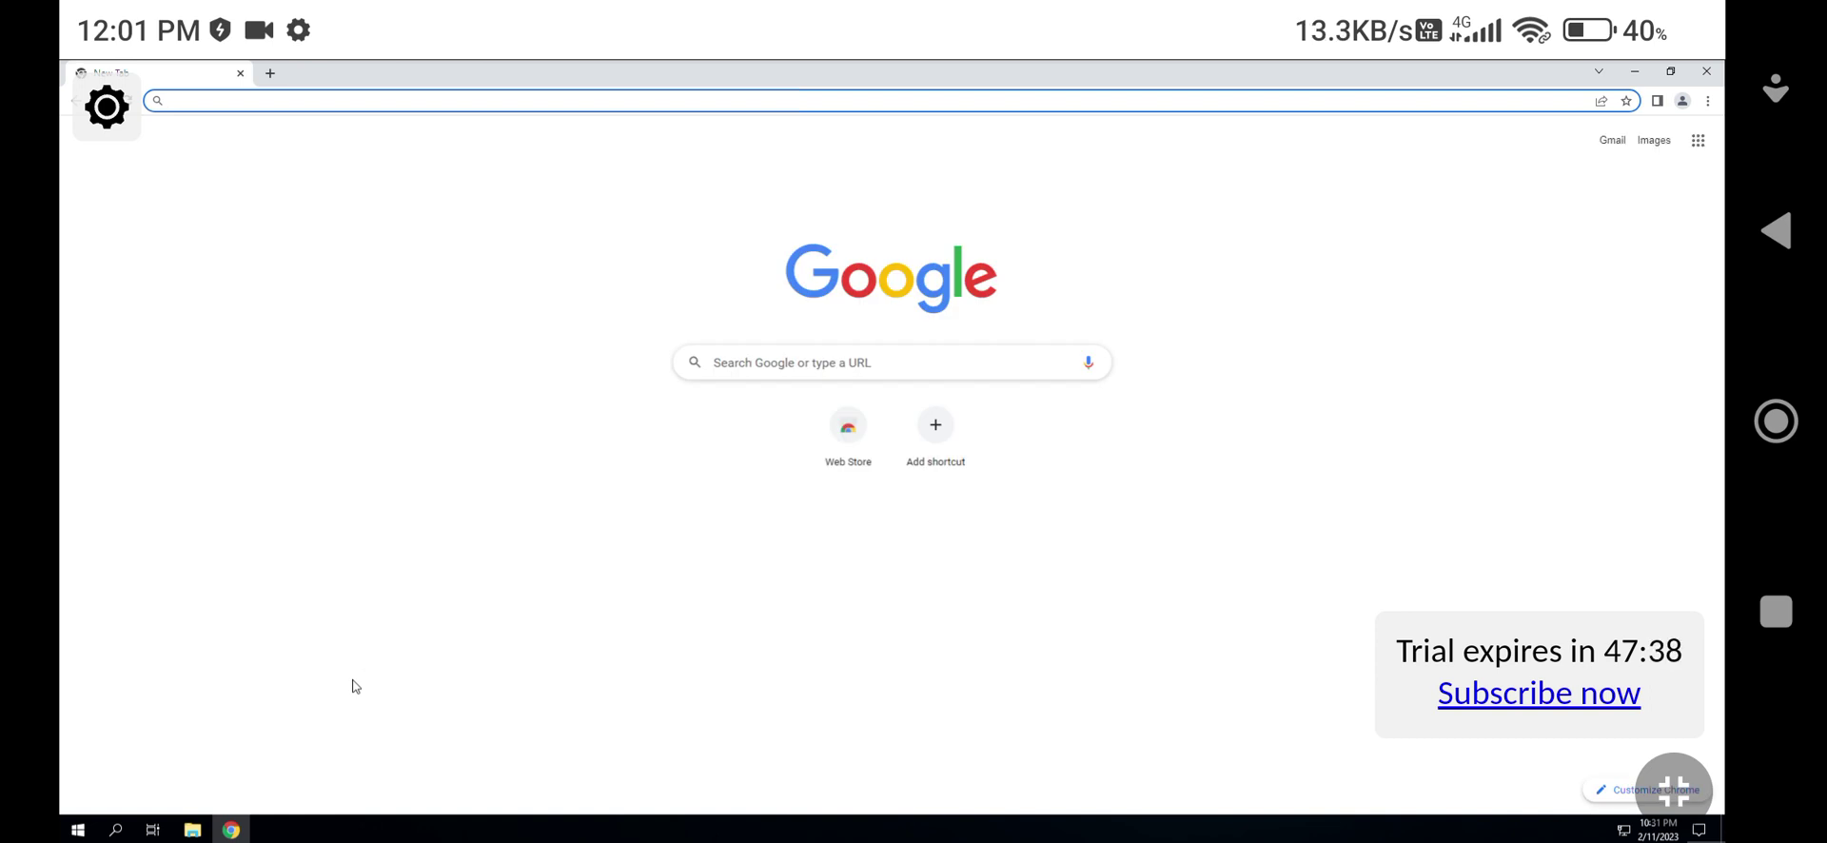
# - Select the address bar of the remote Chrome new tab page
pyautogui.click(579, 96)
# - Enable the session's on-screen keyboard from the remote settings menu
pyautogui.click(106, 107)
pyautogui.scroll(-4, 570, 428)
pyautogui.scroll(-5, 268, 514)
pyautogui.scroll(-3, 268, 513)
pyautogui.click(161, 405)
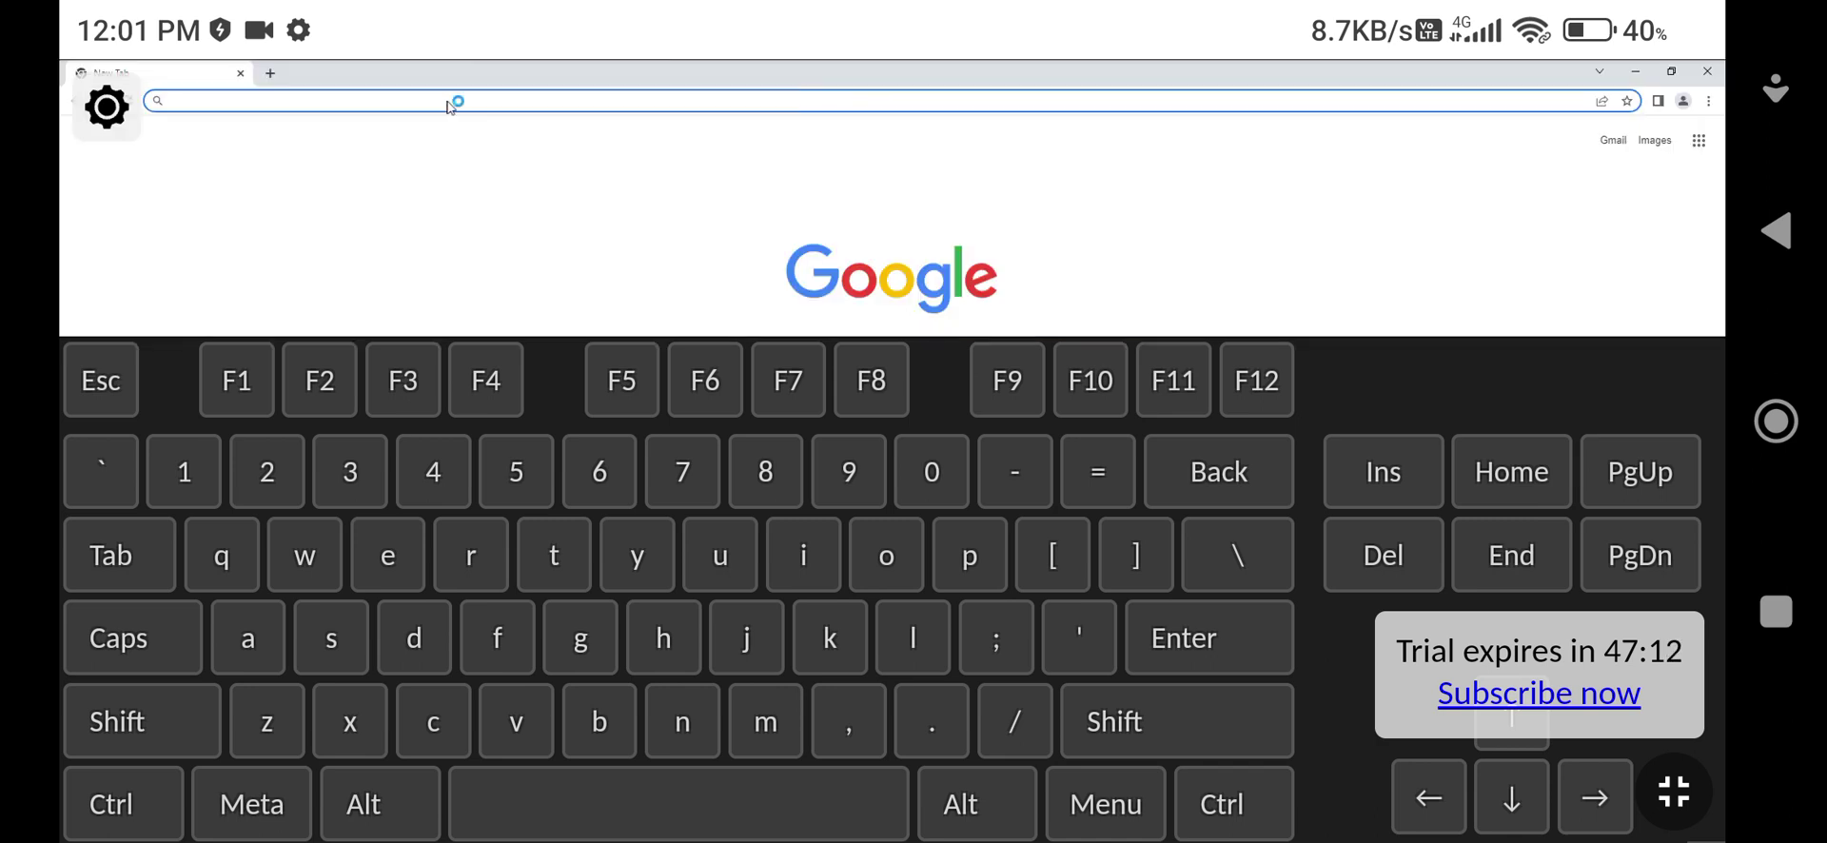
# - Focus the remote Chrome address bar and enter 'yout' on the on-screen keyboard
pyautogui.click(400, 109)
pyautogui.click(637, 556)
pyautogui.click(885, 550)
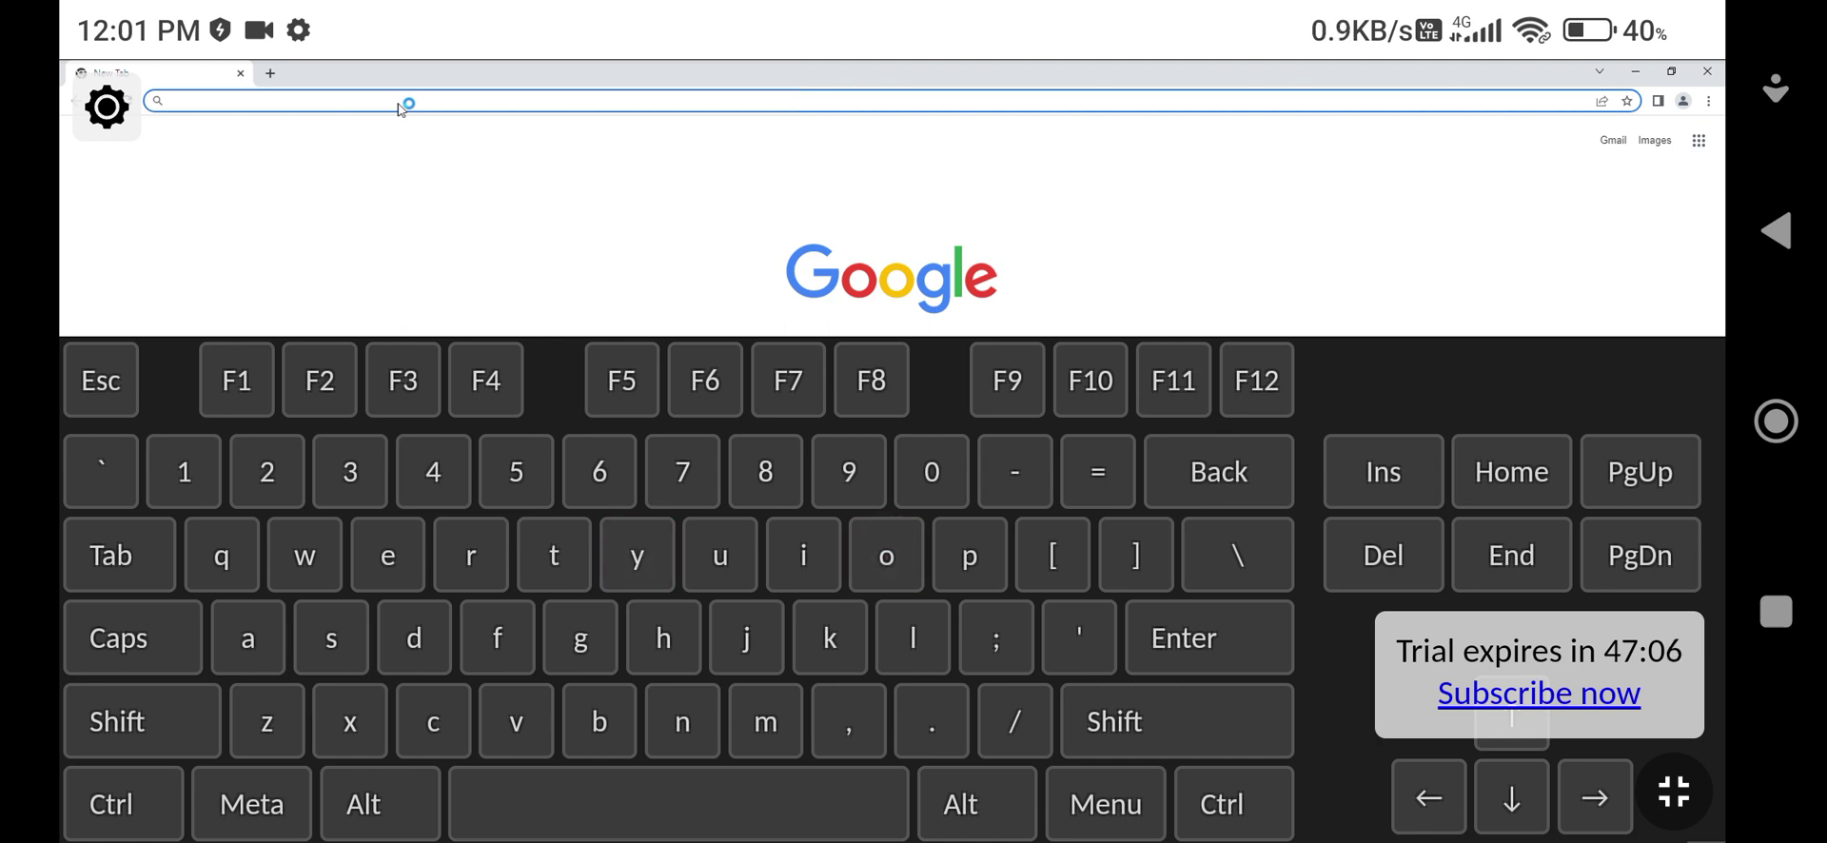
pyautogui.click(720, 556)
pyautogui.click(554, 556)
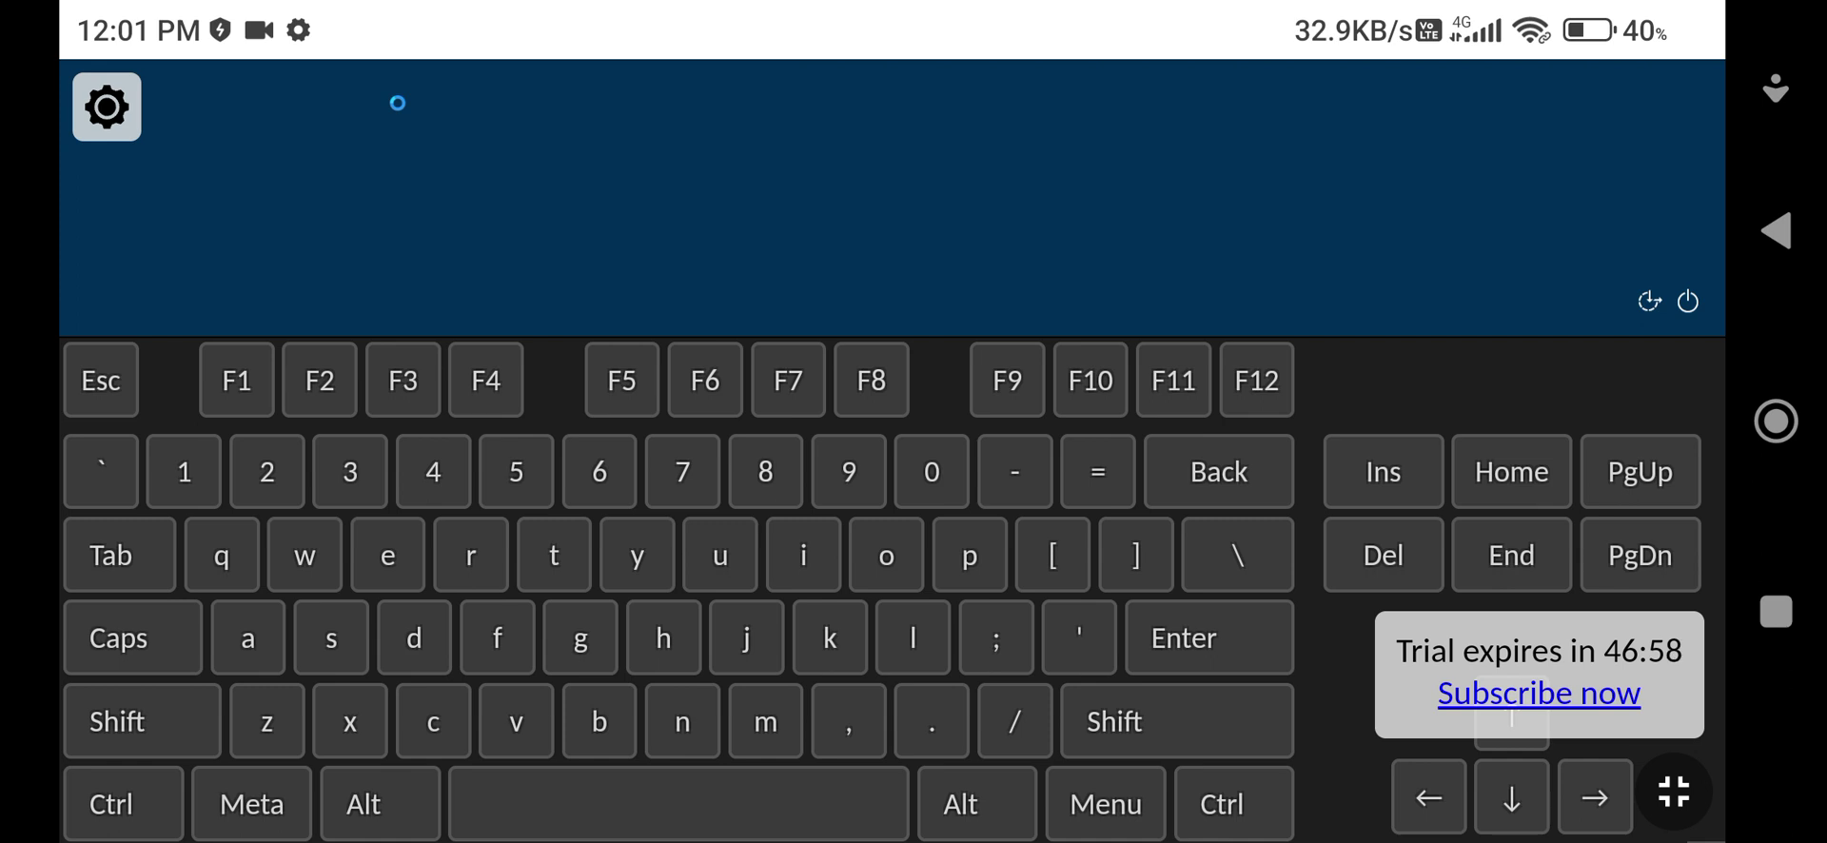
# - Tap the blank dark-blue remote screen twice to restore Chrome and the taskbar
pyautogui.click(333, 188)
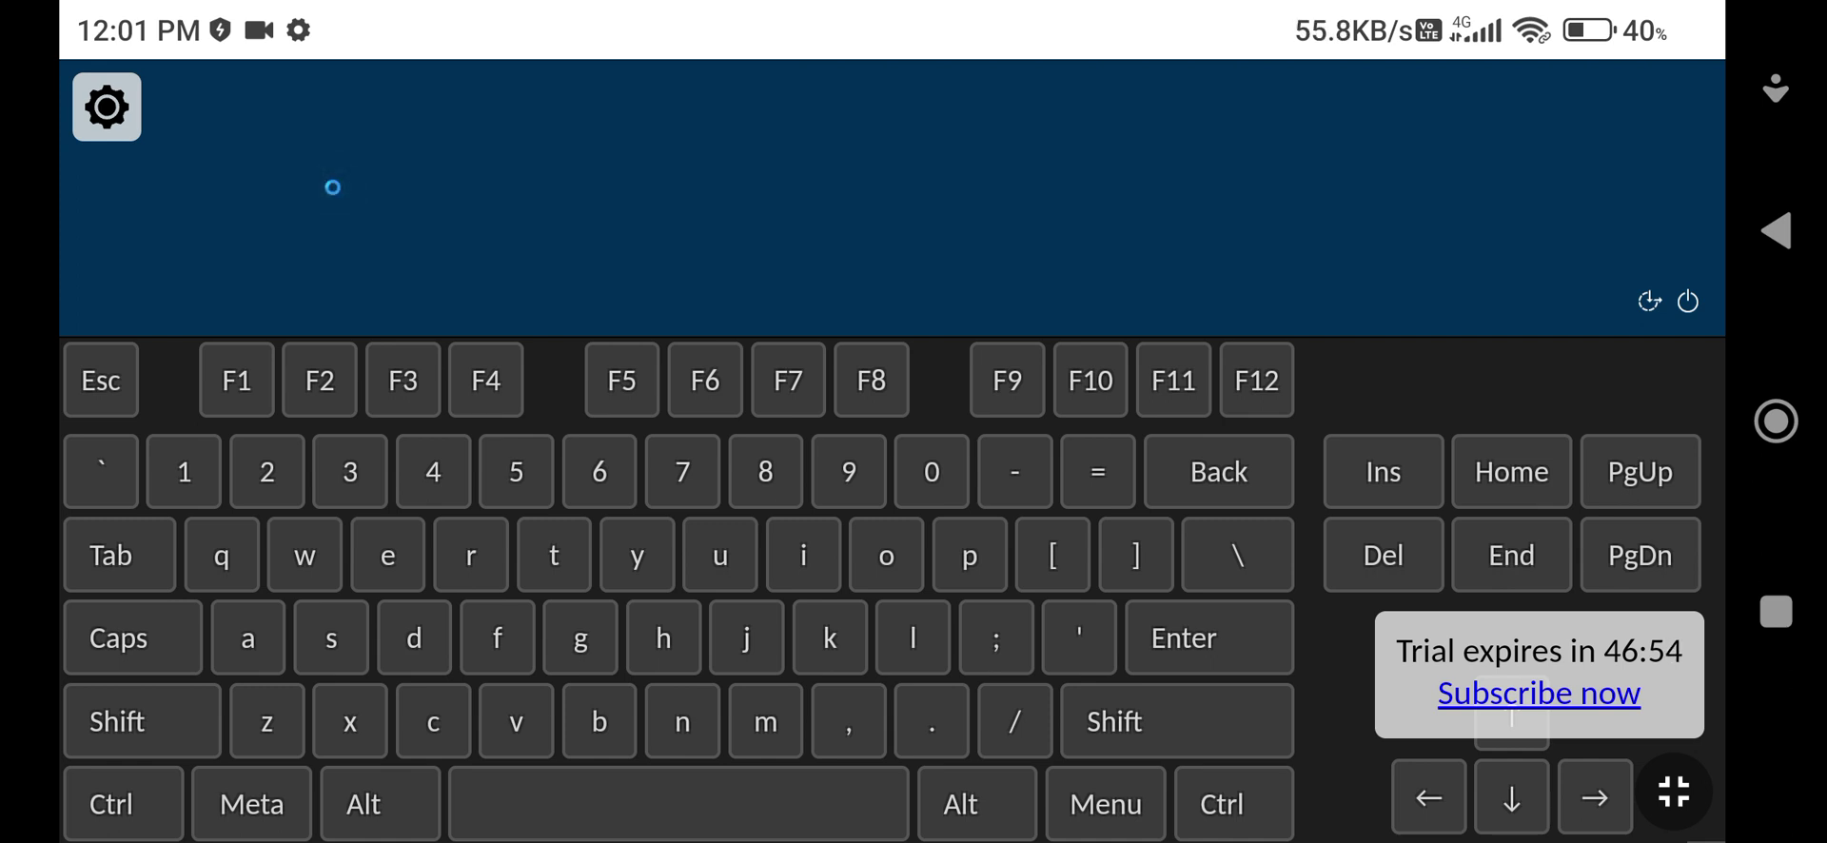
pyautogui.click(333, 187)
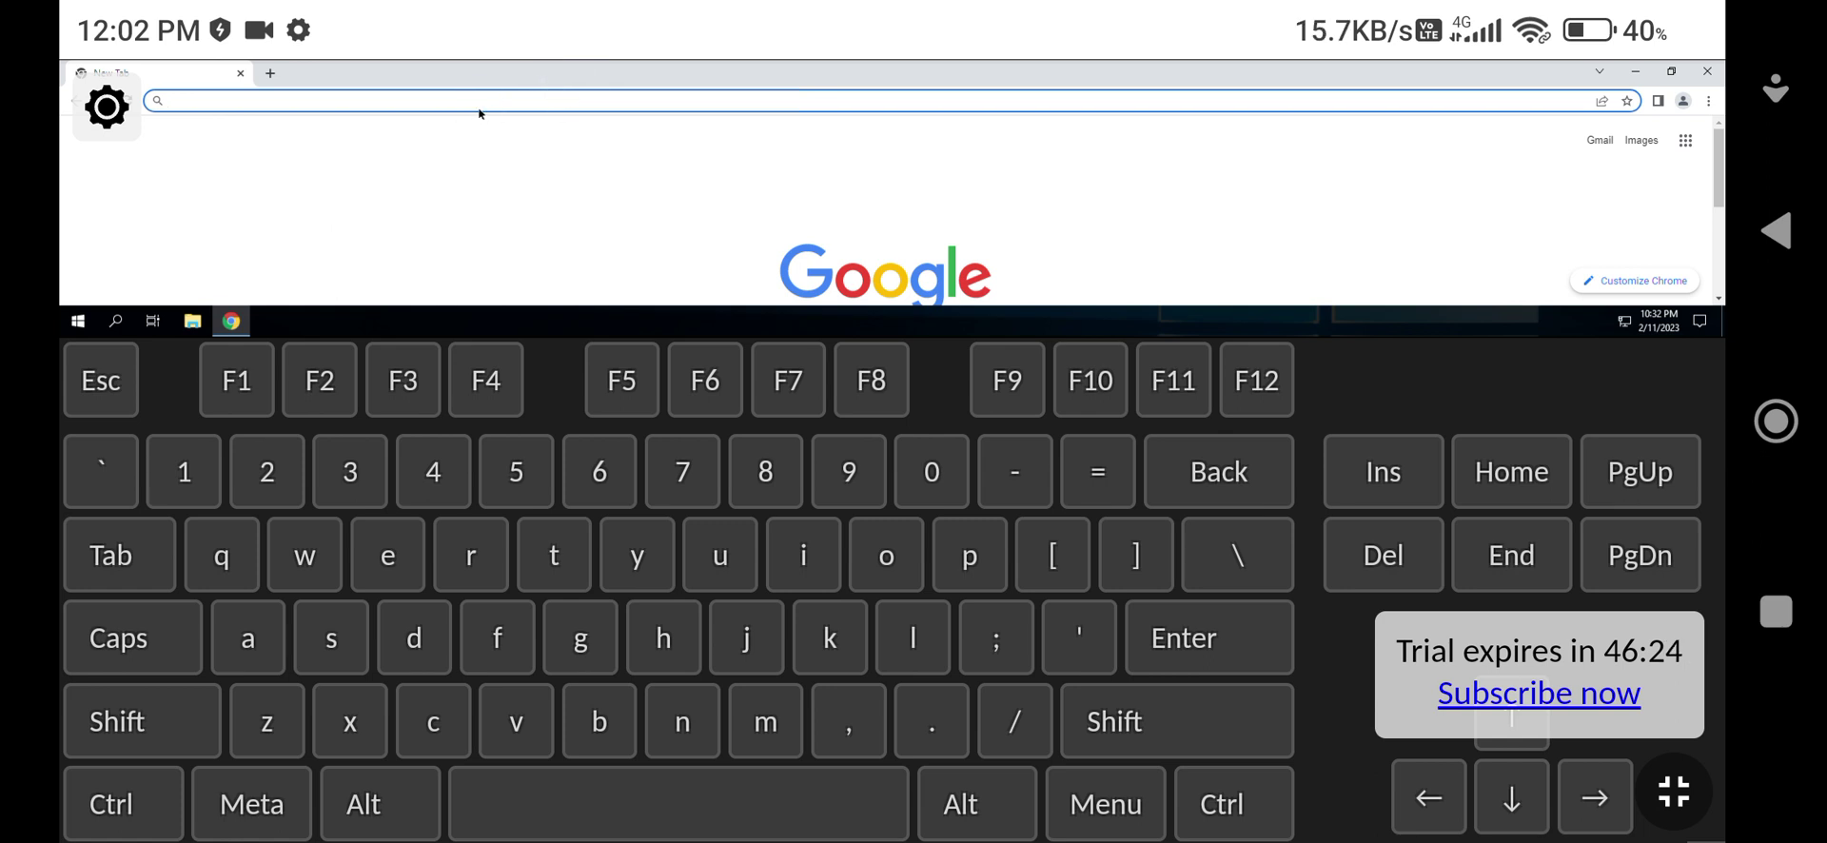
# - Enter 'youtube' in the remote Chrome address bar using the on-screen keyboard
pyautogui.click(638, 555)
pyautogui.click(887, 557)
pyautogui.click(720, 557)
pyautogui.click(557, 553)
pyautogui.click(709, 555)
pyautogui.click(605, 718)
pyautogui.click(389, 555)
# - Finish the '.com' ending, maximize remote Chrome and exit the browser's full-screen mode
pyautogui.click(932, 719)
pyautogui.click(443, 720)
pyautogui.click(948, 545)
pyautogui.click(1213, 445)
pyautogui.click(867, 567)
pyautogui.click(772, 720)
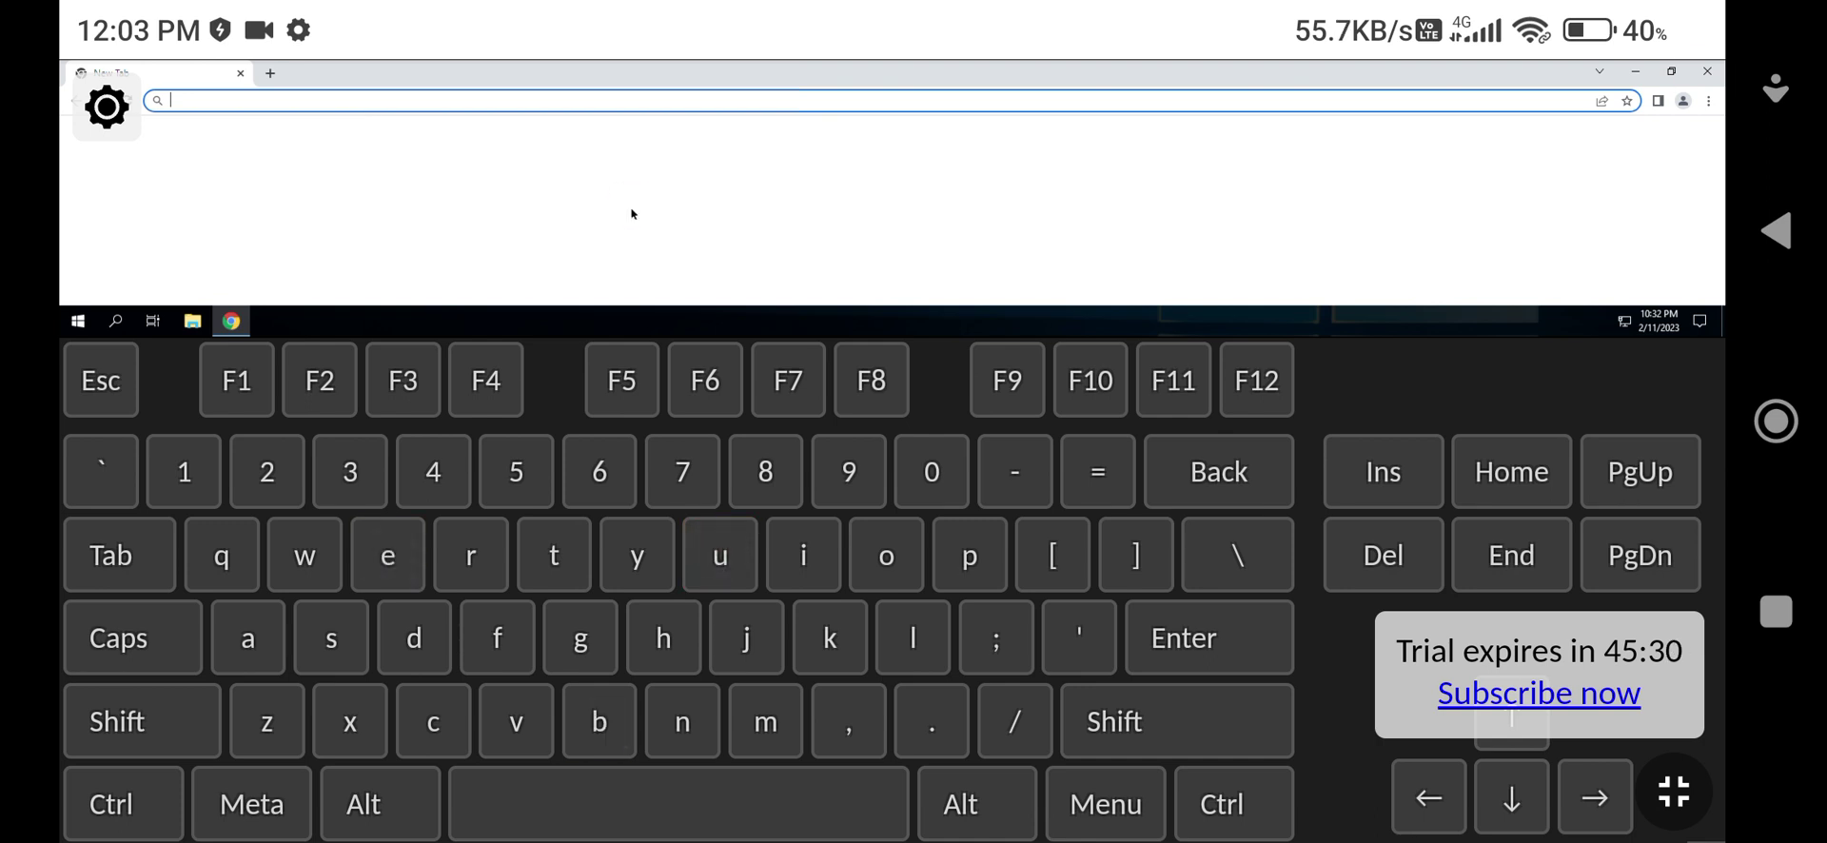
pyautogui.click(1683, 73)
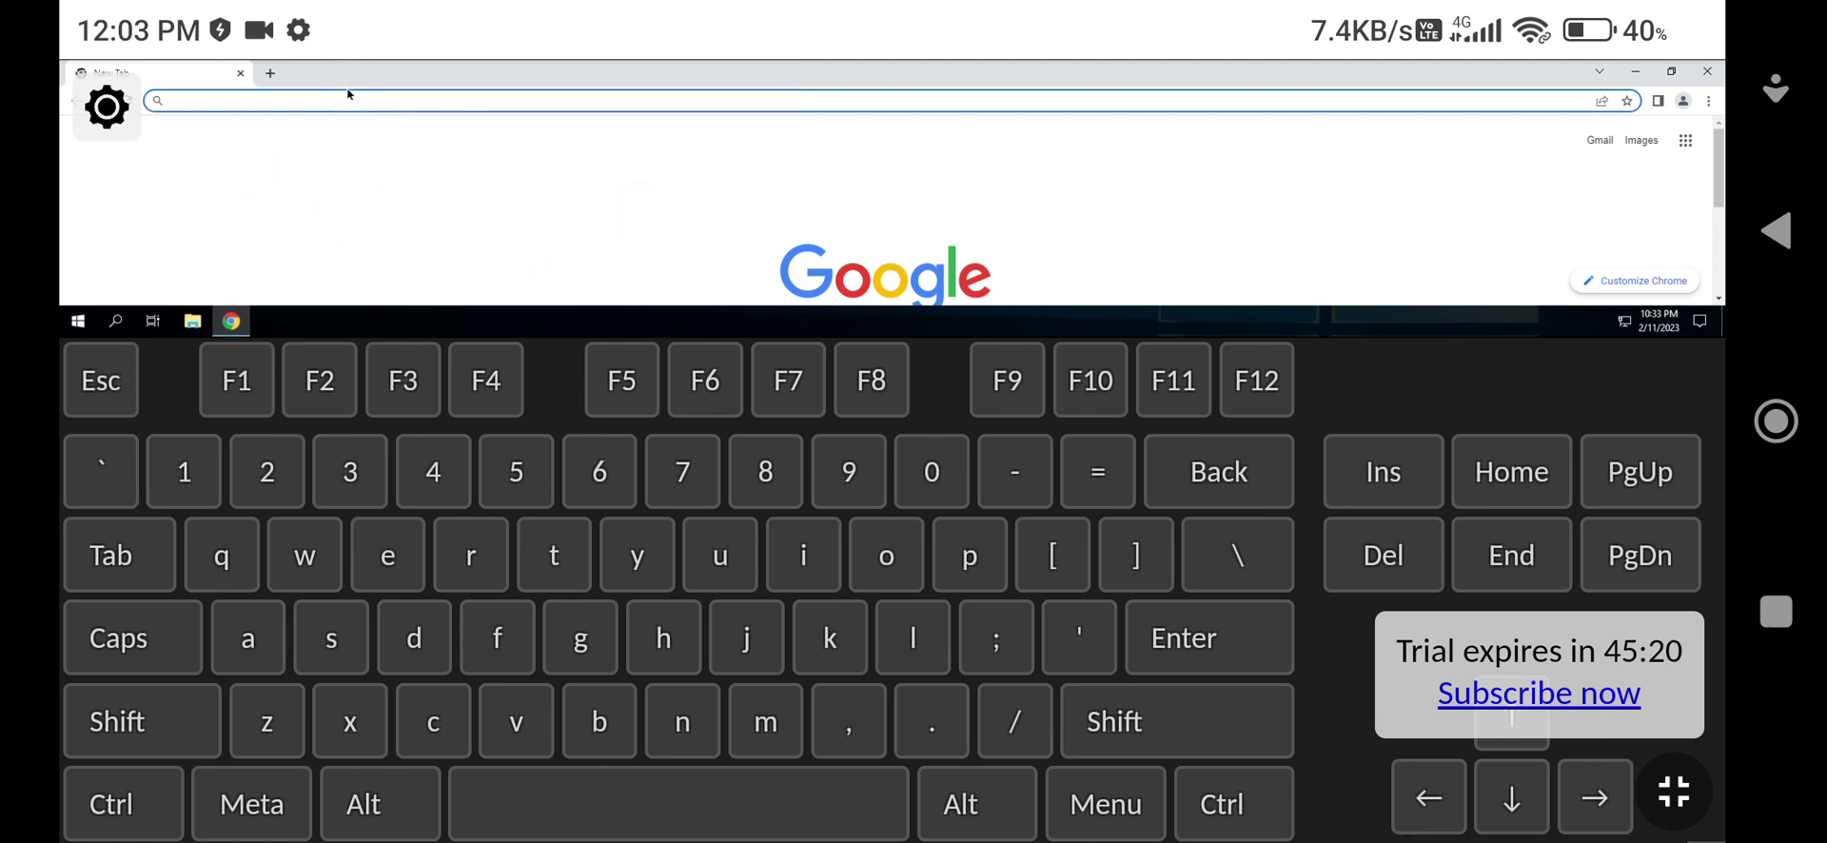
pyautogui.click(1673, 791)
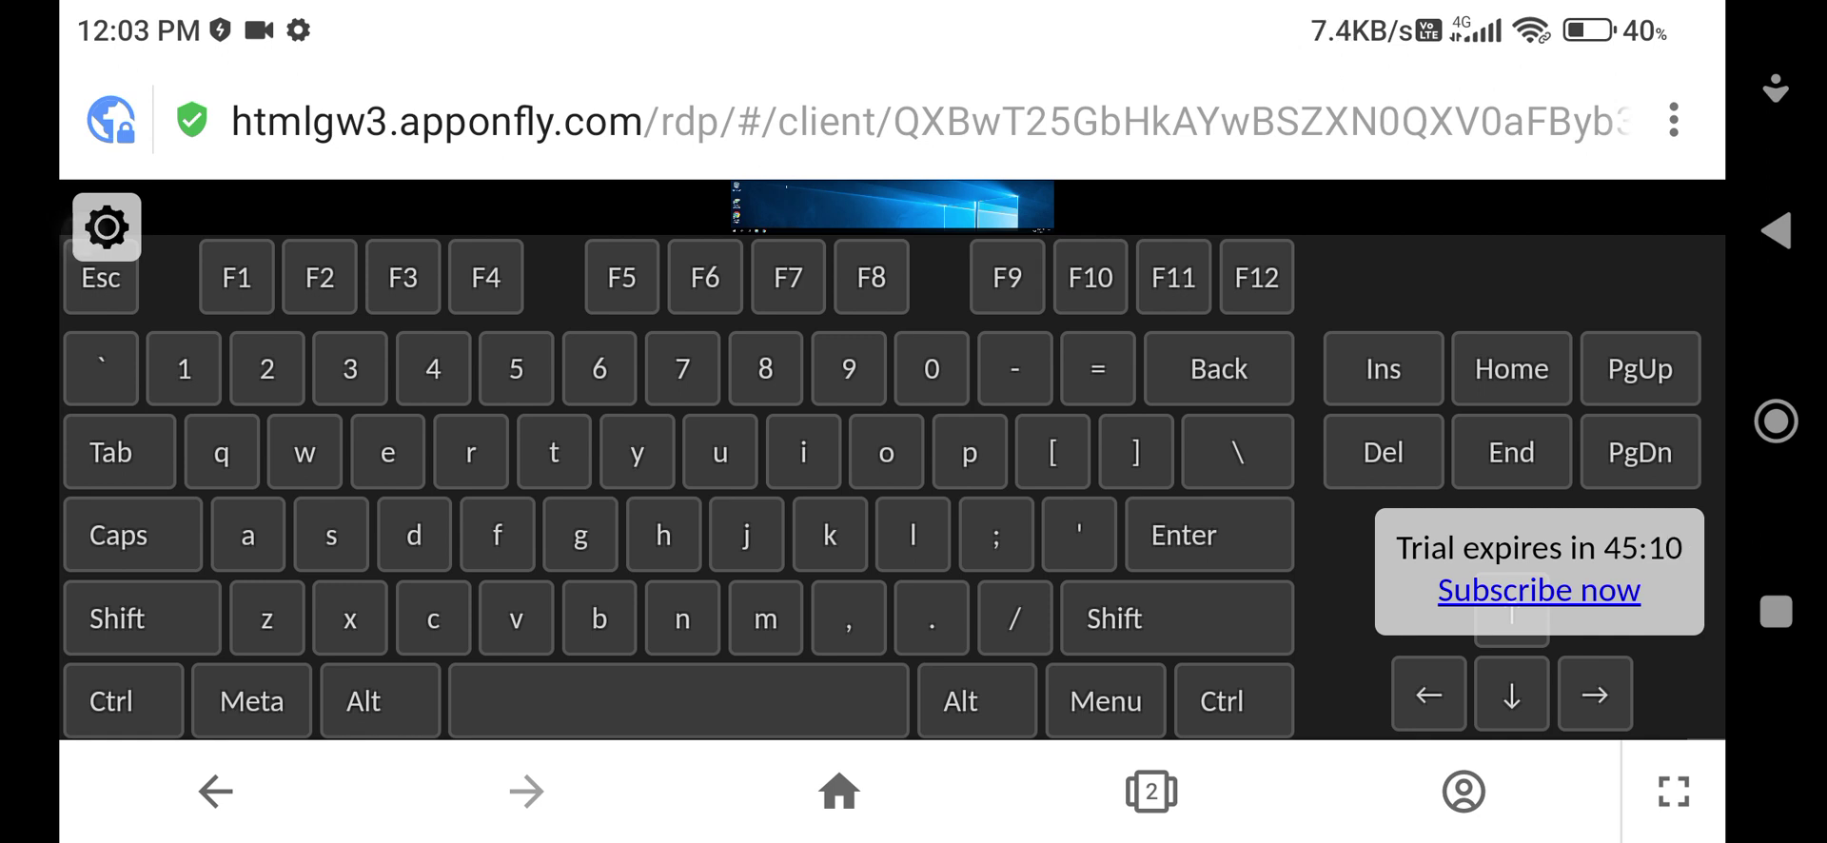
# - Open the gear panel's input method settings for the remote session
pyautogui.click(107, 227)
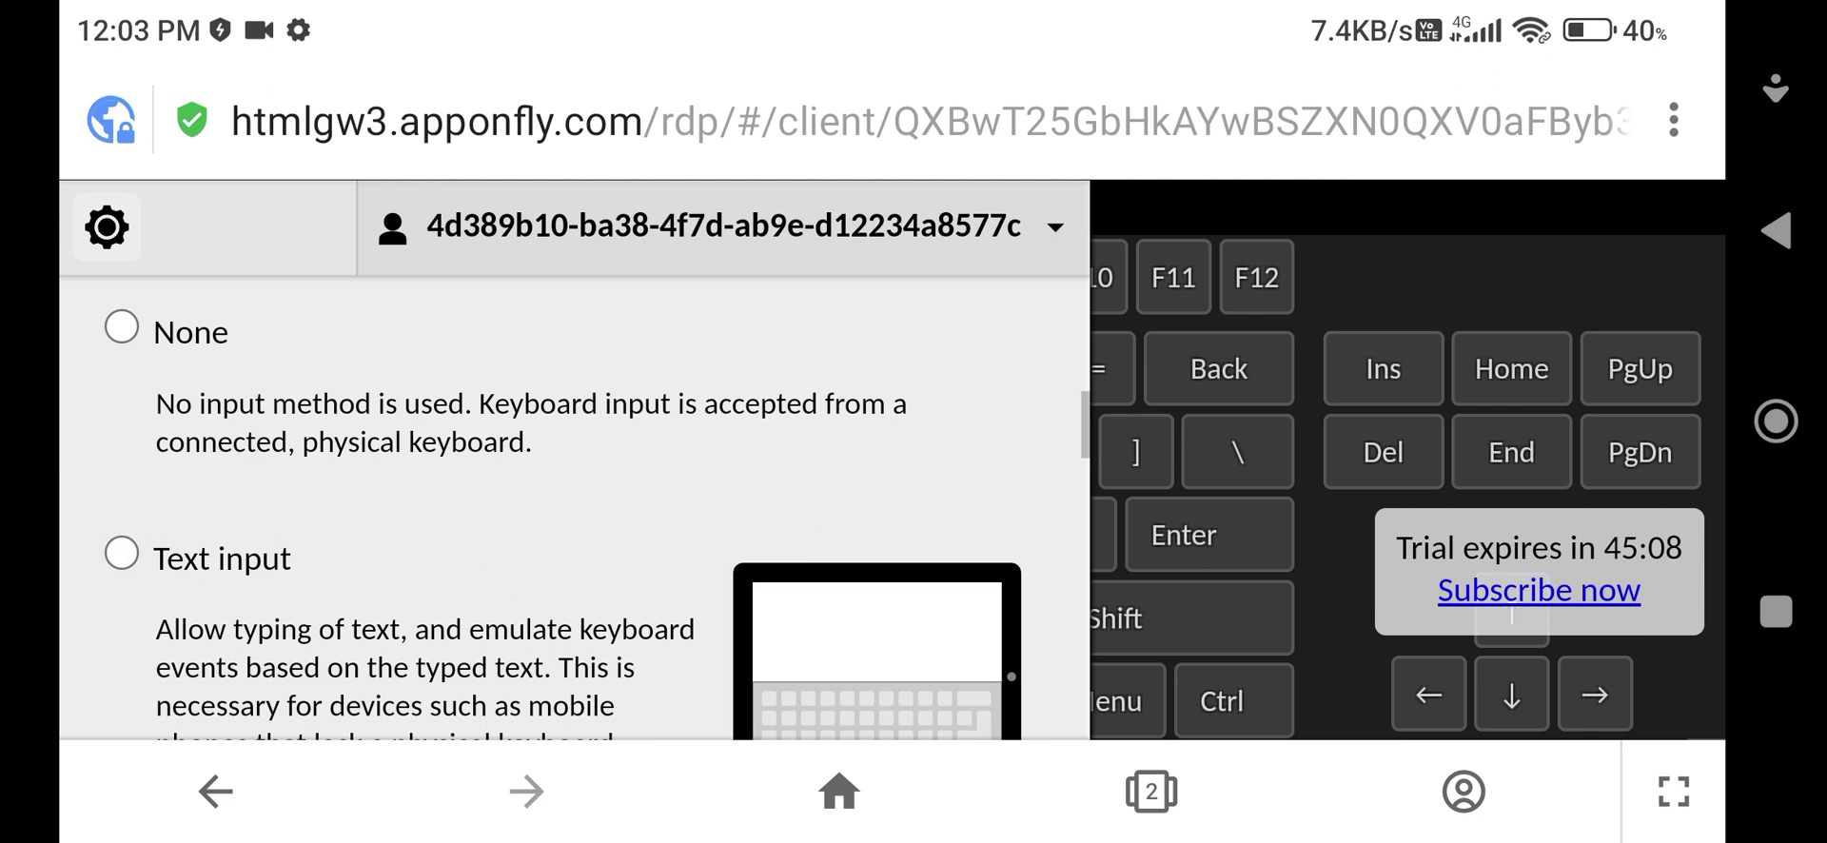